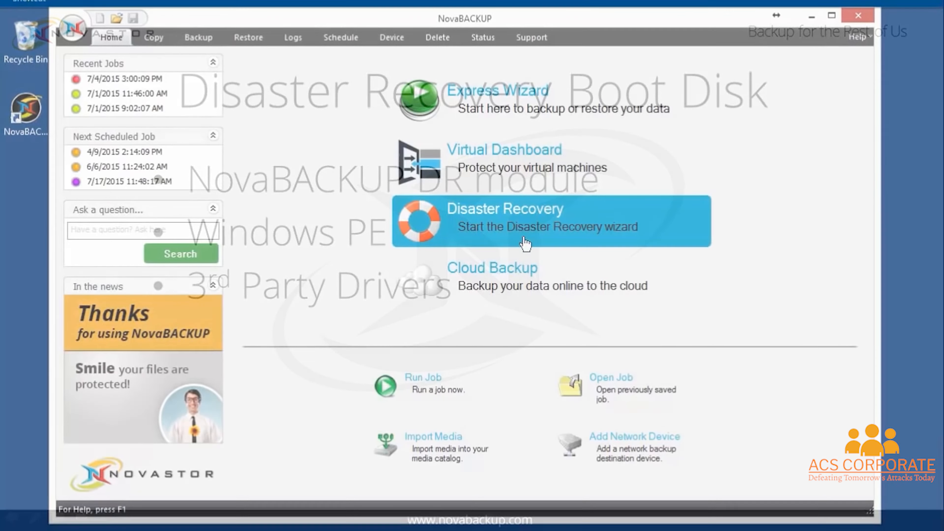
Step: Launch the Disaster Recovery tool and start its boot disc wizard with the Advanced boot media type
left_click(522, 235)
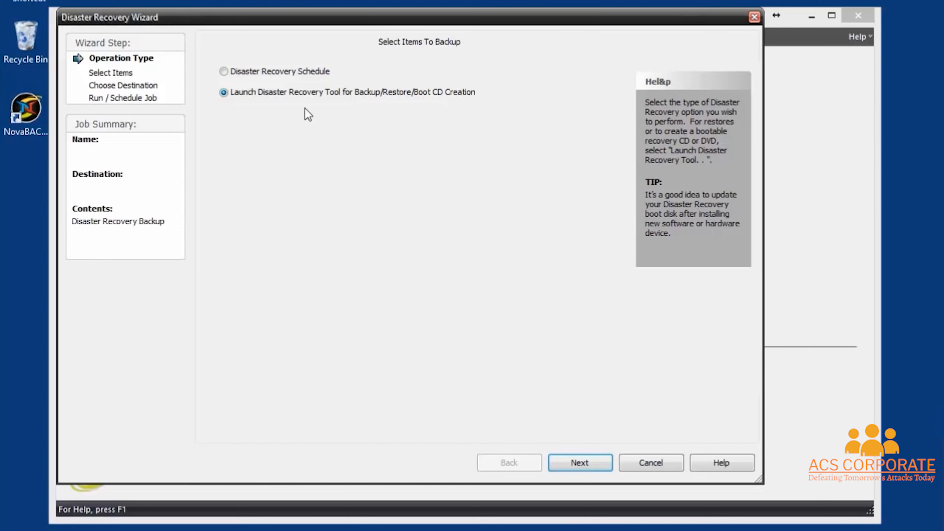
left_click(581, 462)
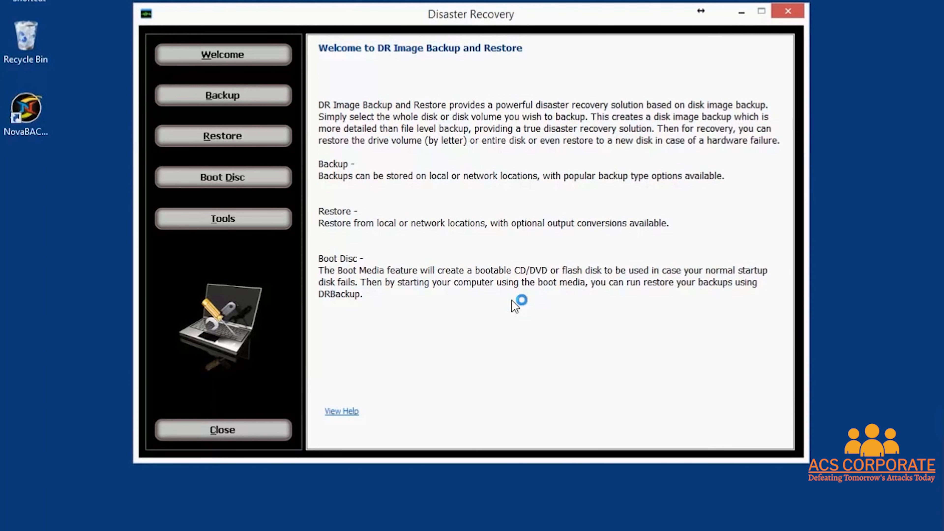
left_click(247, 177)
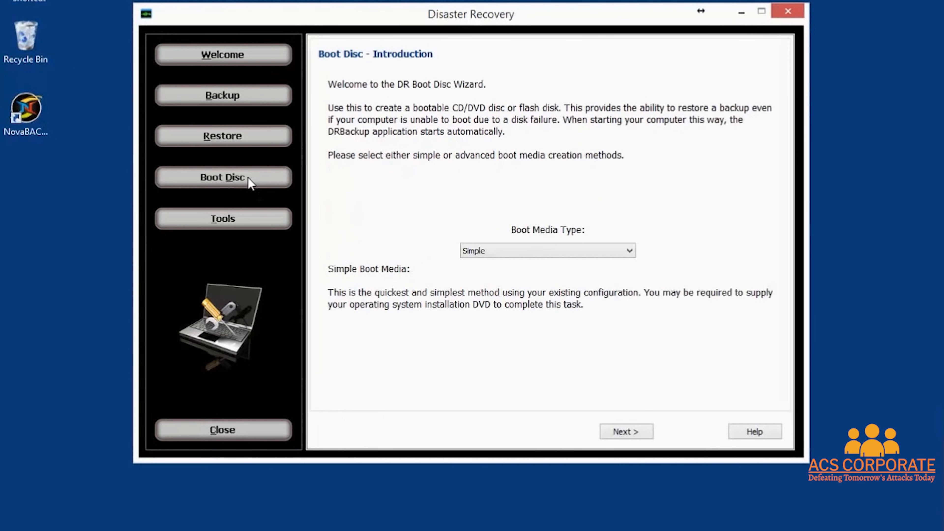
left_click(576, 253)
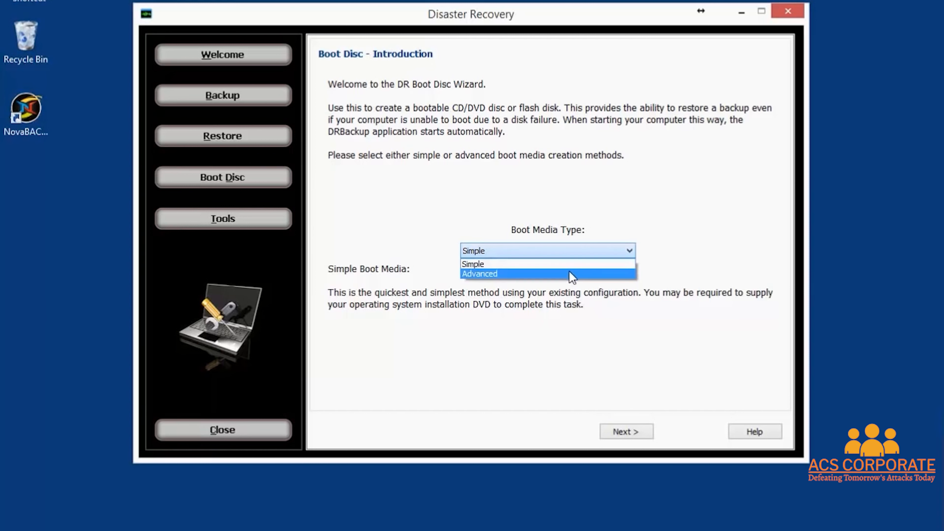
left_click(573, 274)
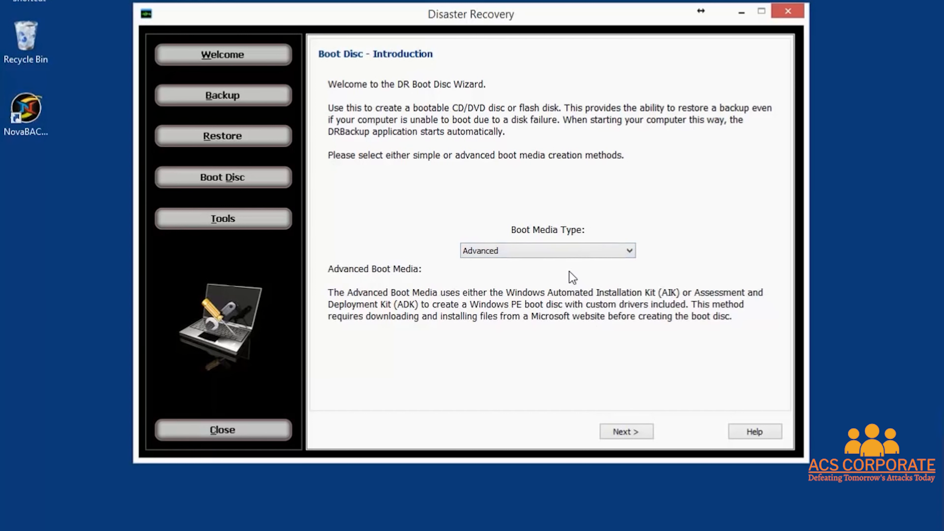
left_click(625, 430)
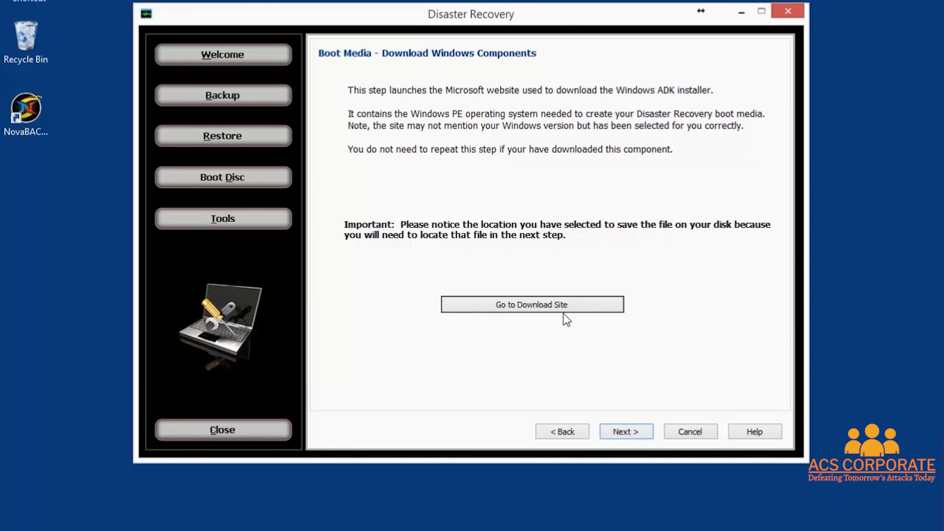
Step: Download the English Windows ADK for Windows 8.1 Update installer from the Microsoft site linked in the wizard
left_click(541, 305)
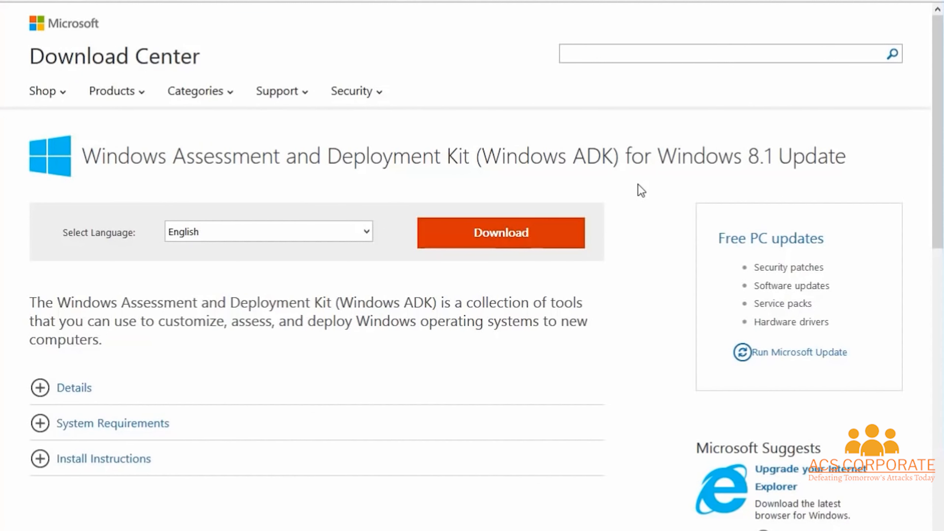
left_click(520, 238)
left_click(601, 196)
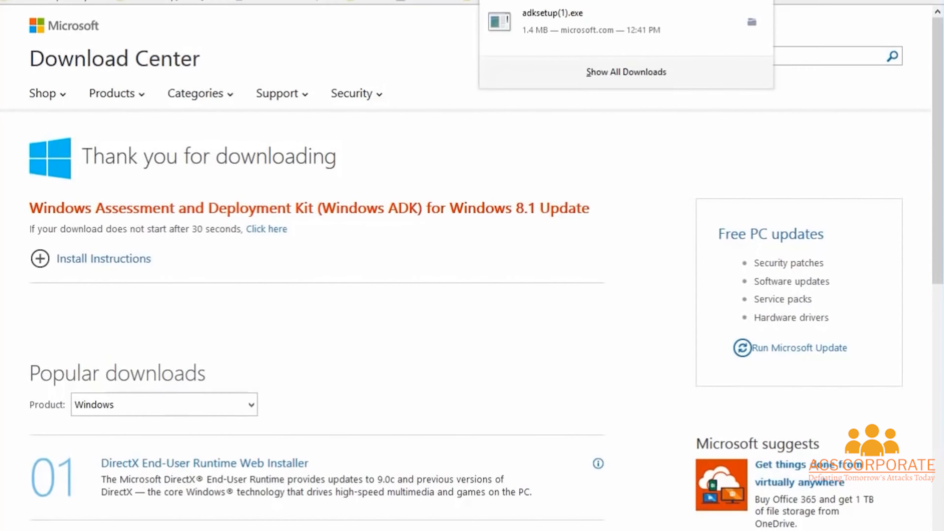
Step: Run the downloaded ADK installer, accept the licence and install Deployment Tools and Windows PE on this computer
left_click(608, 45)
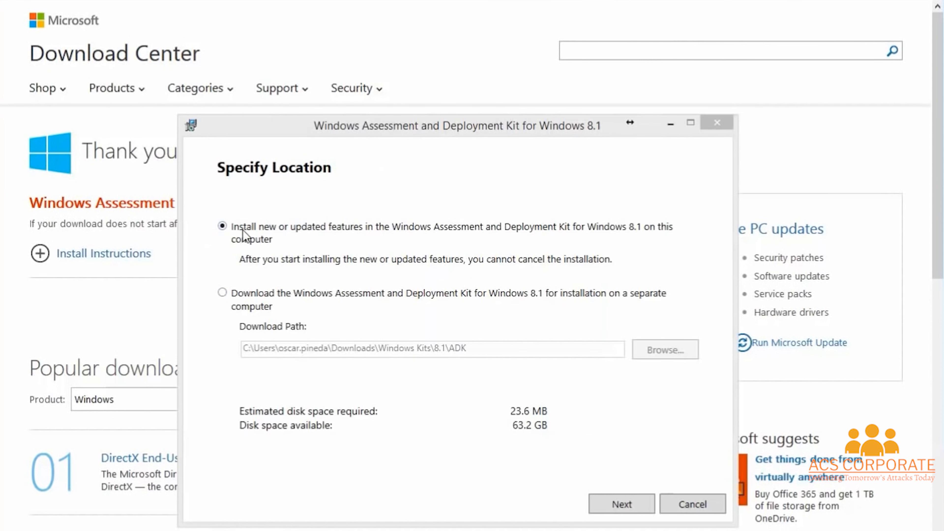
left_click(610, 501)
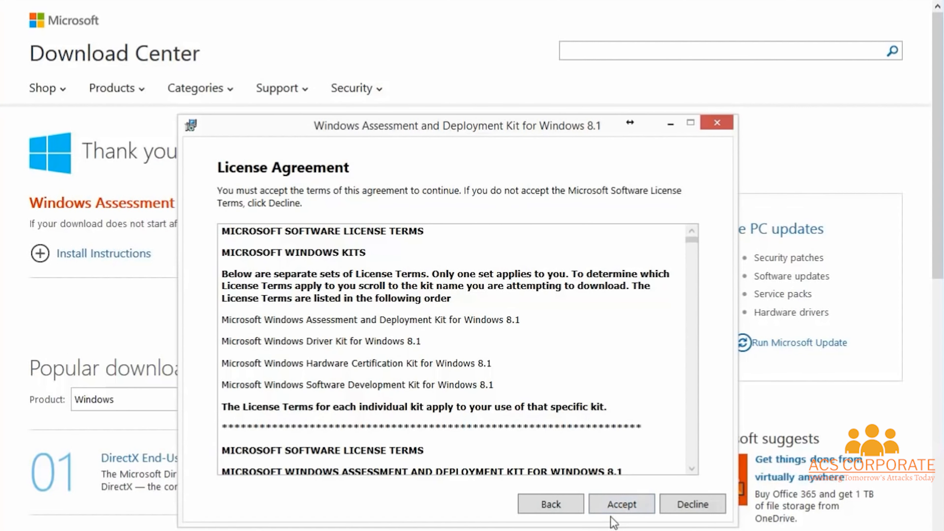
left_click(618, 506)
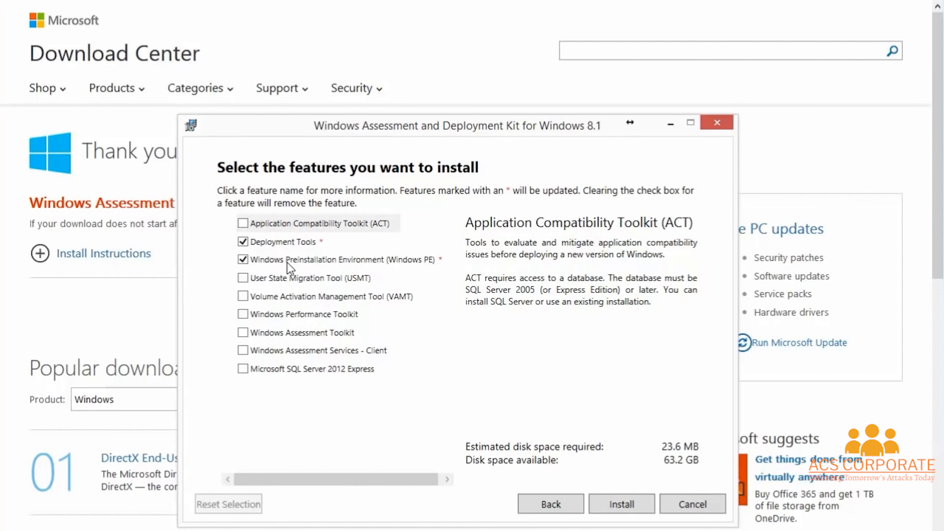
left_click(624, 505)
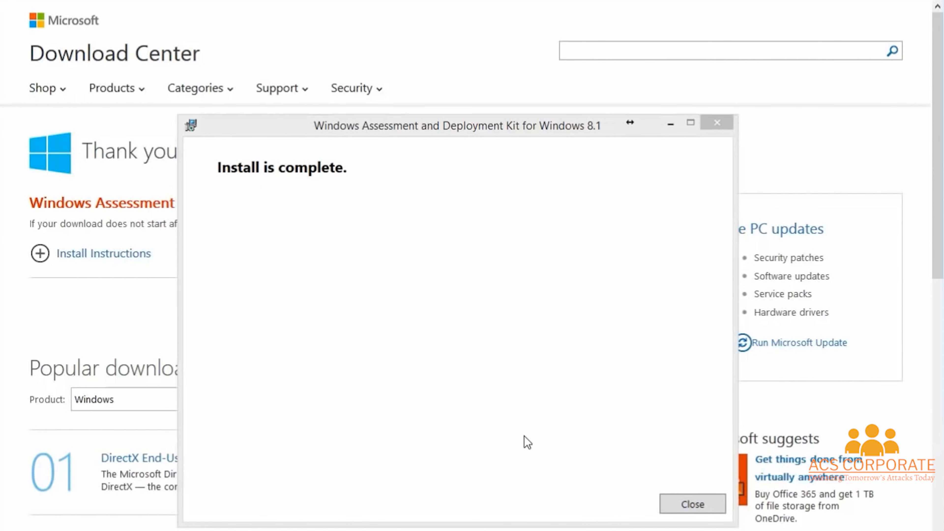
left_click(683, 505)
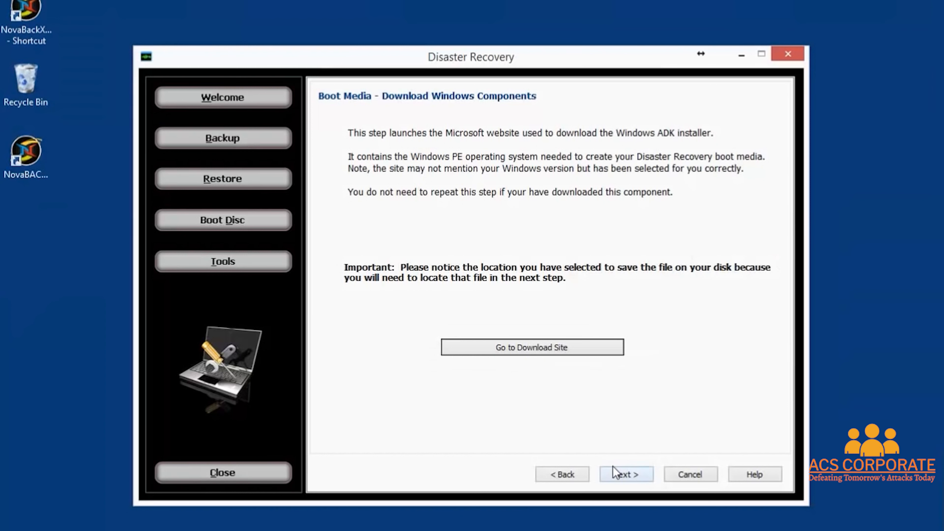
Step: Set the ADK installed location to C:\Program Files (x86)\Windows Kits\8.1\Assessment and Deployment Kit and continue the boot media wizard
left_click(626, 476)
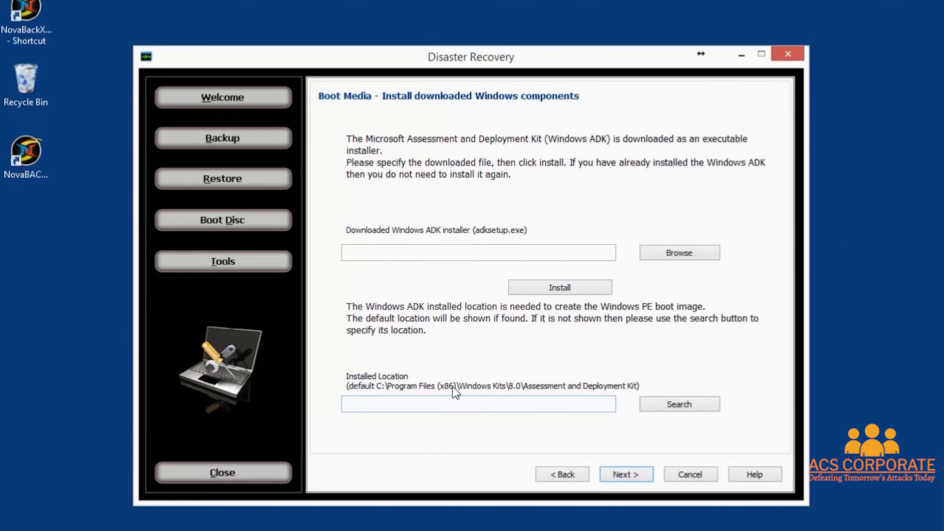
left_click(684, 404)
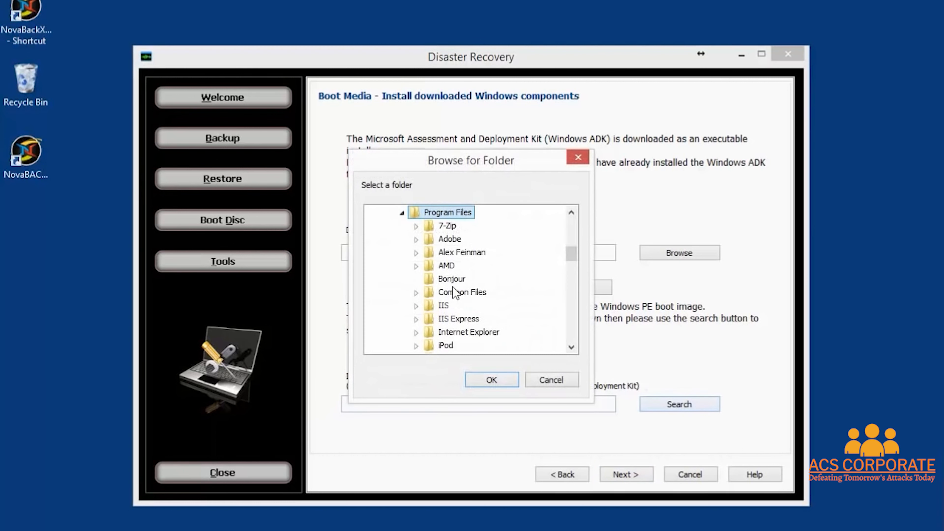
left_click(403, 213)
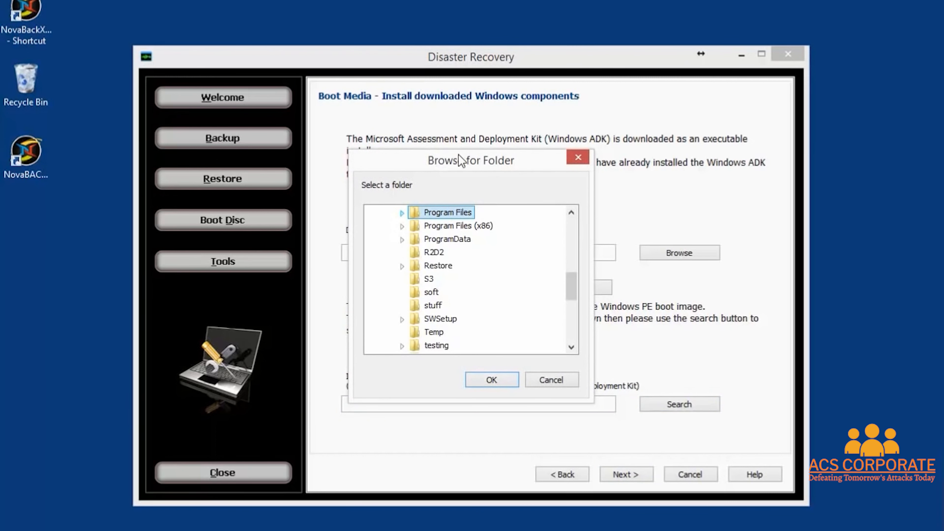
left_click_drag(458, 154, 460, 120)
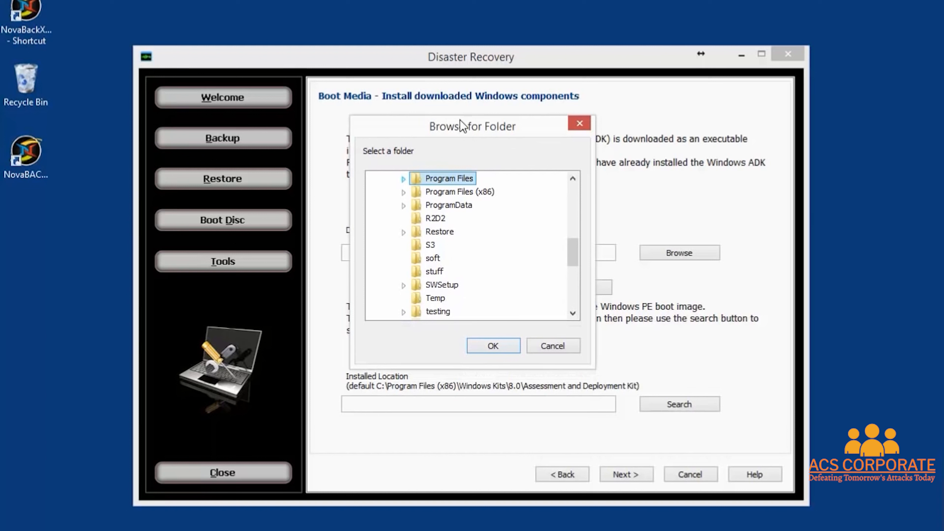
left_click(404, 192)
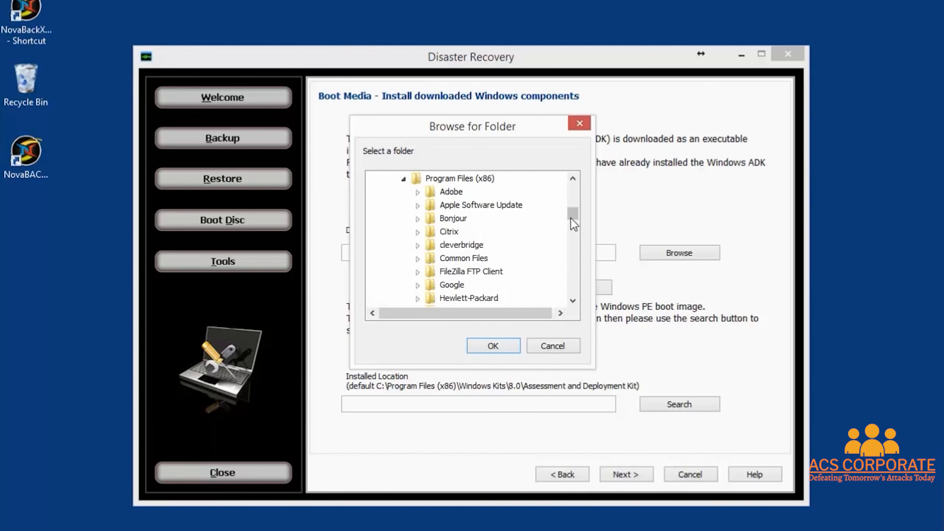
left_click_drag(571, 216, 571, 264)
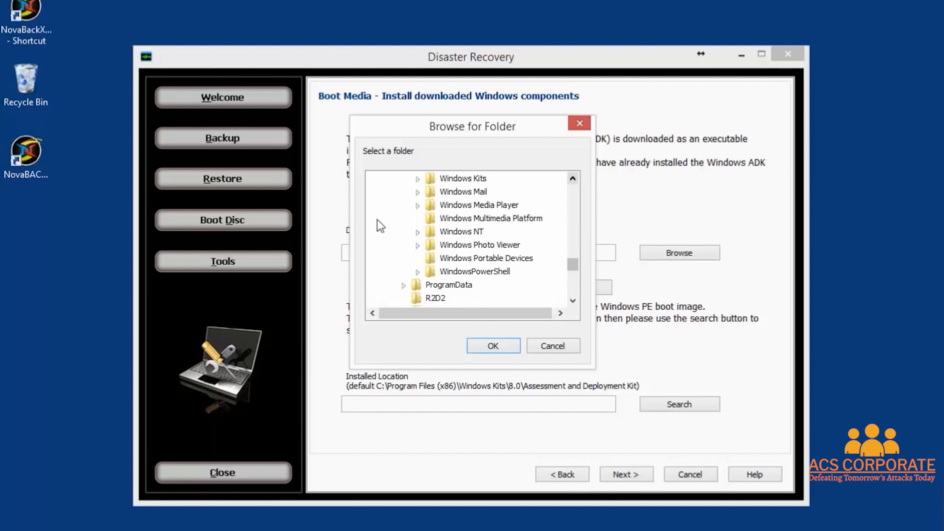
left_click(418, 179)
left_click(432, 190)
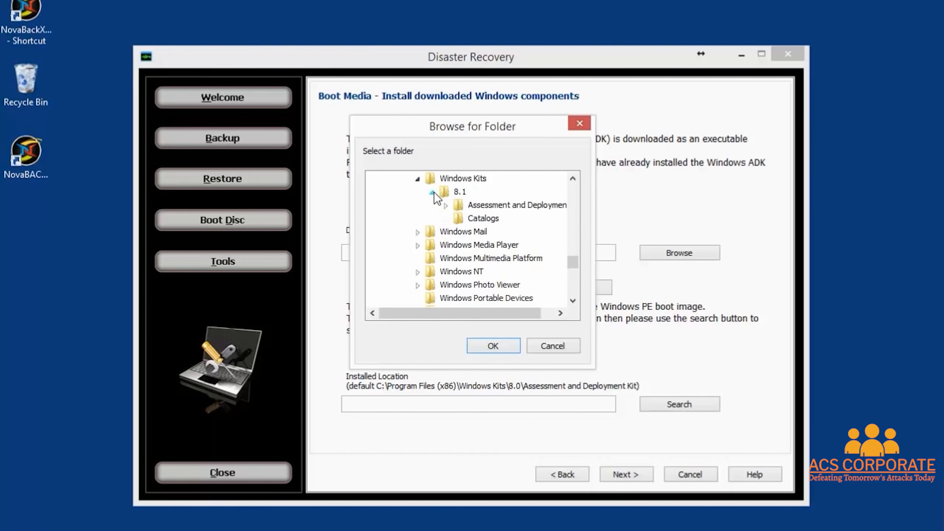
left_click(516, 206)
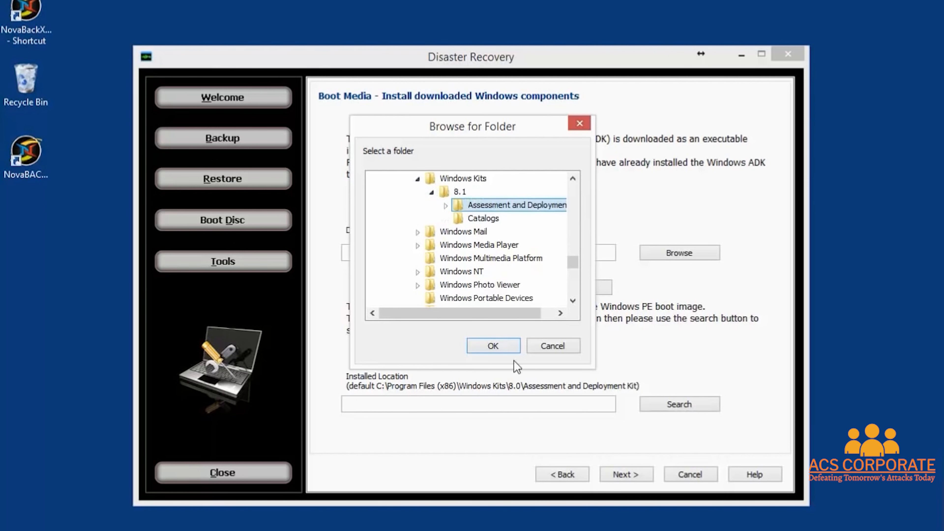
left_click(498, 345)
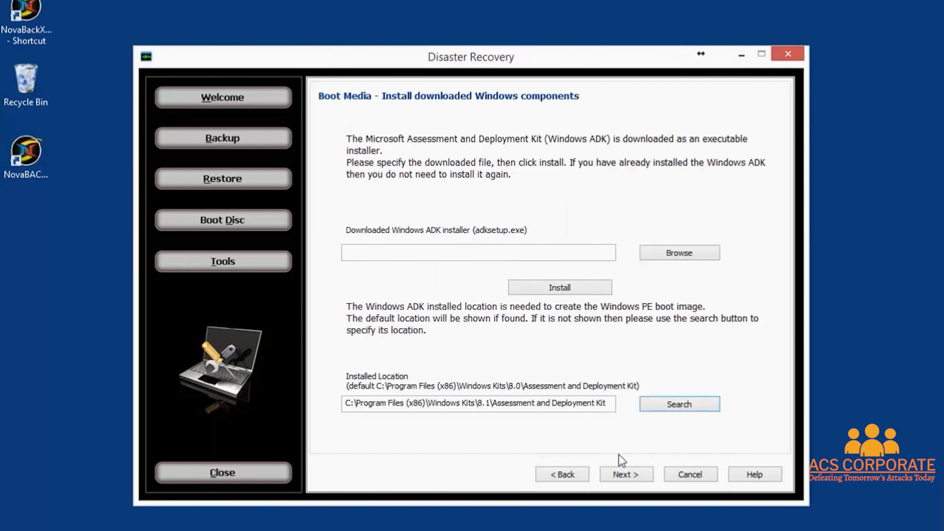
left_click(628, 474)
Step: Show the optional files list, create the customized bootable image without added drivers and proceed to writing it
left_click(353, 375)
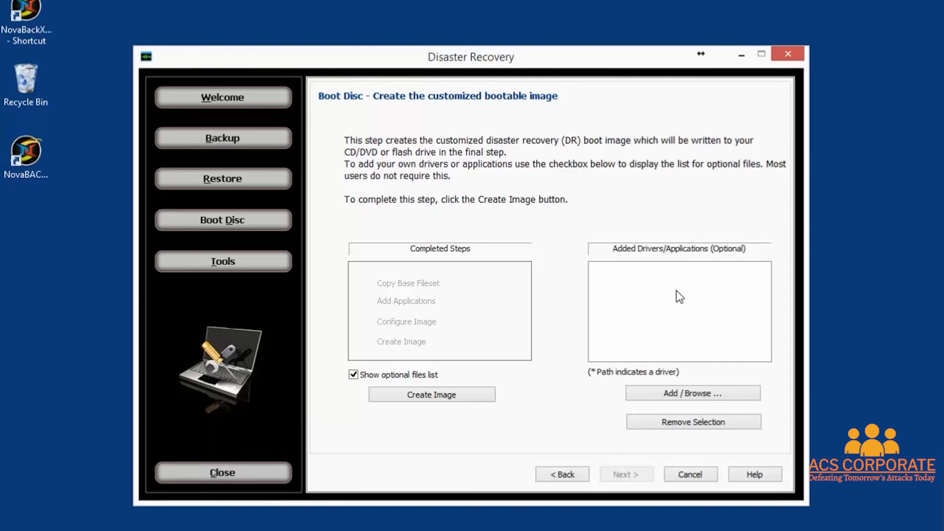
left_click(444, 394)
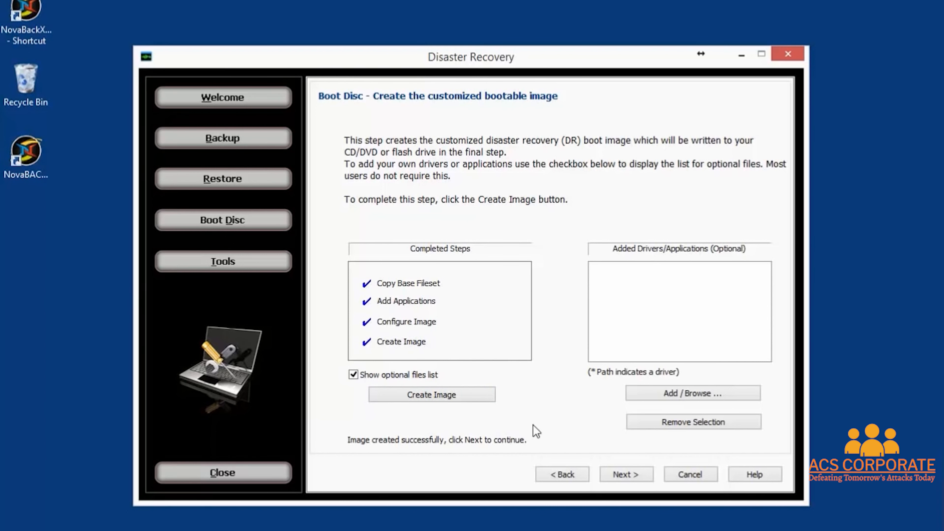
left_click(627, 477)
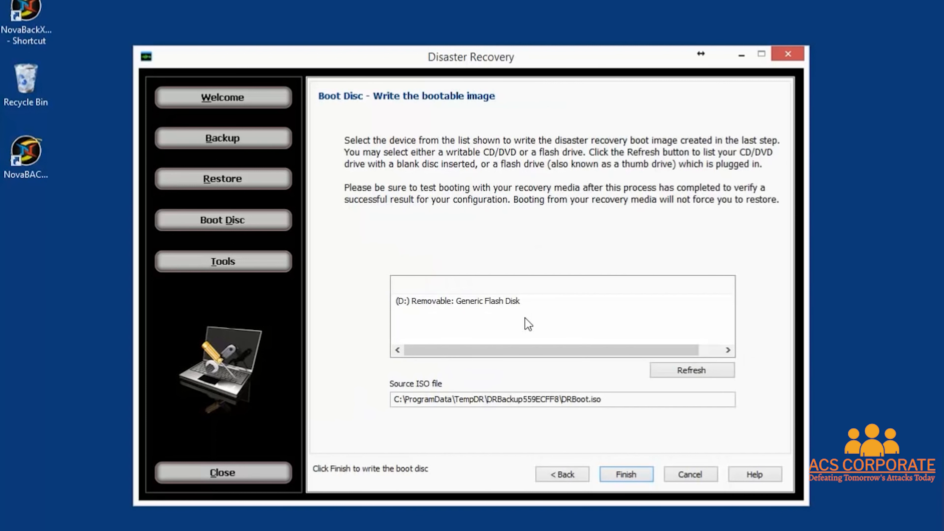
Step: Write the bootable image to the removable Generic Flash Disk (D:), finish the wizard and open that drive
left_click(481, 303)
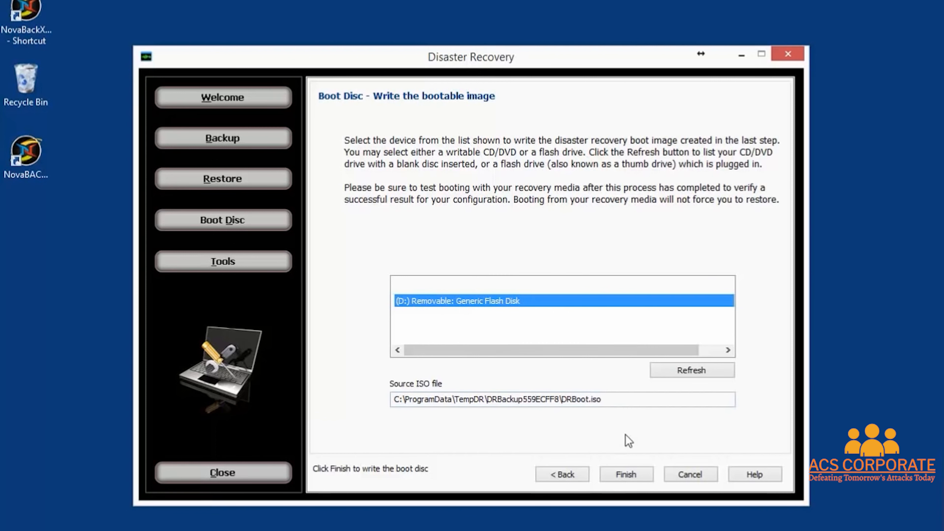
left_click(628, 477)
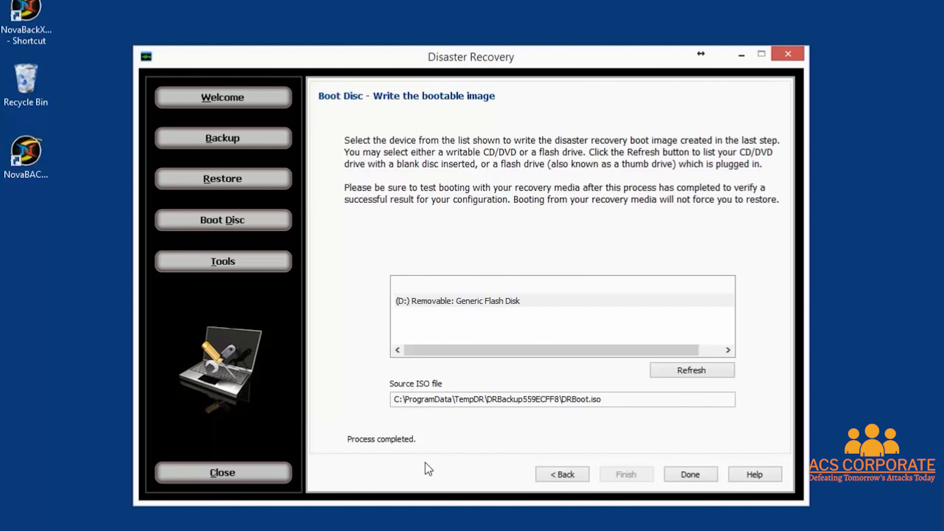
left_click(689, 475)
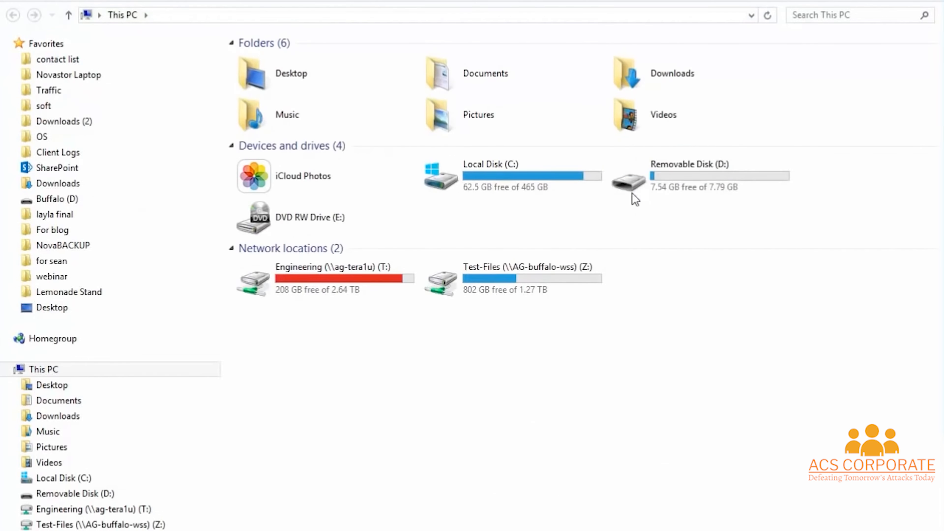
double_click(680, 186)
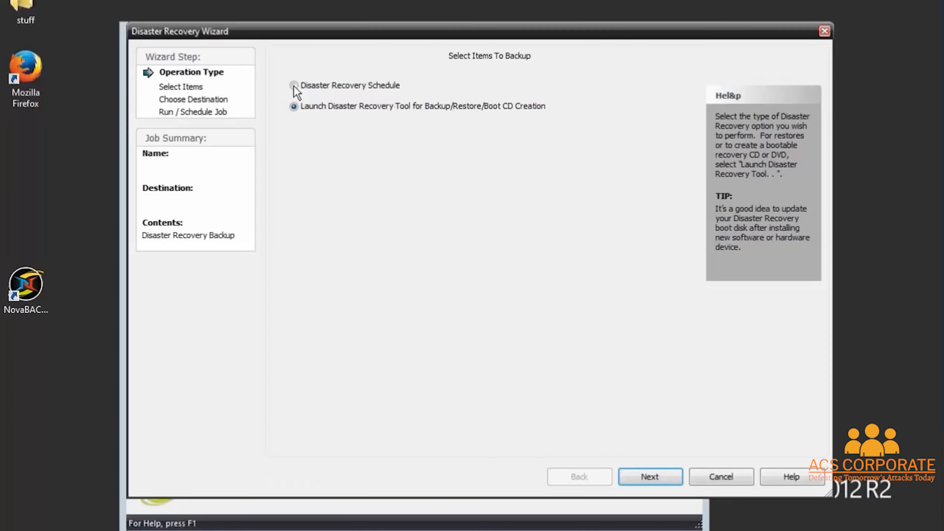
Step: Start a Disaster Recovery Schedule job and include Disk 0 with both its partitions in the image backup
left_click(293, 85)
left_click(655, 472)
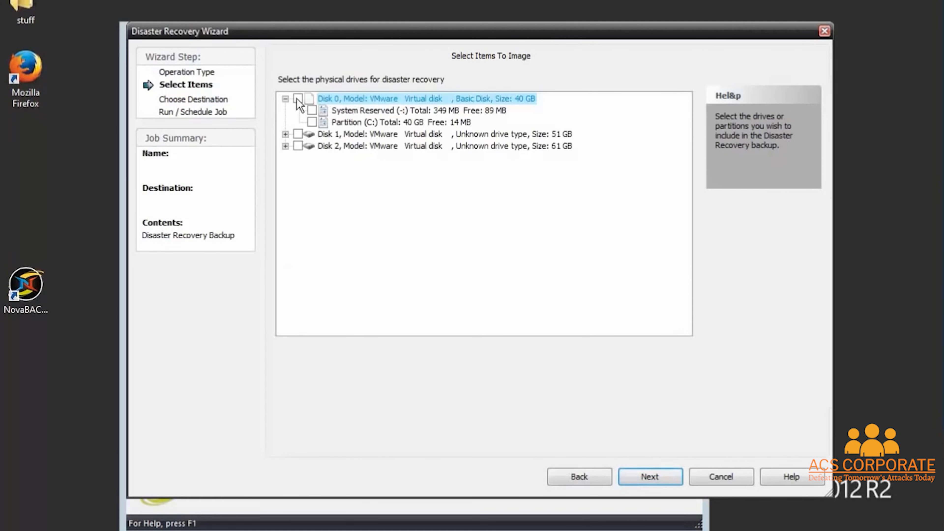
left_click(298, 99)
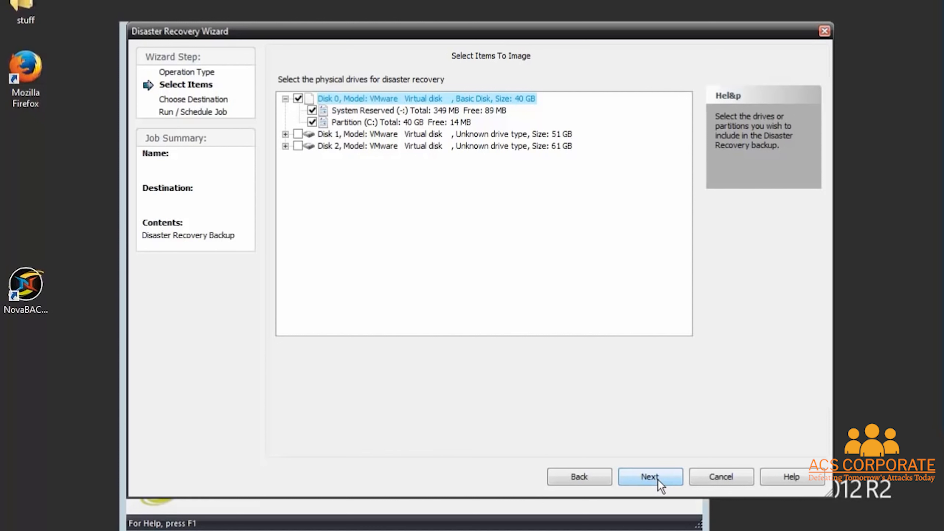
left_click(651, 477)
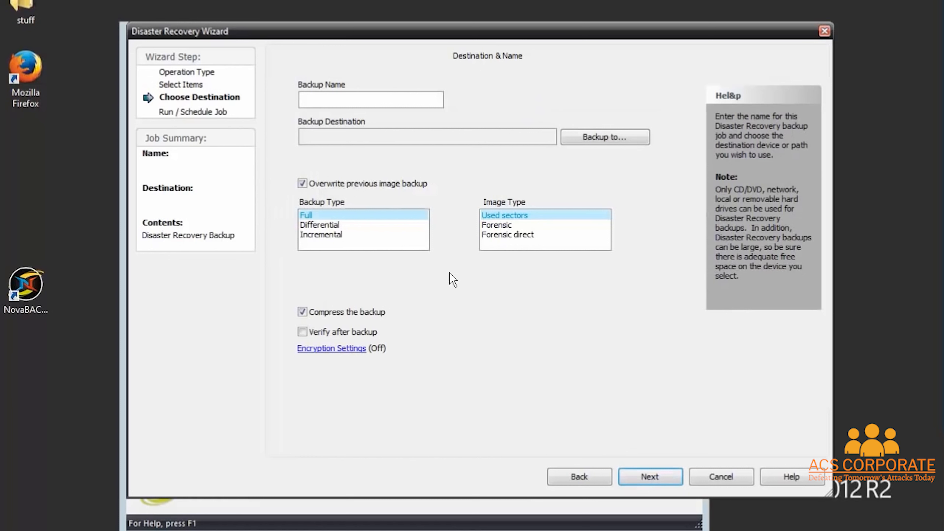
Step: Name the backup "DR Machine" and set its destination to New Volume (E:)
left_click(331, 98)
type("DR Machine")
left_click(581, 139)
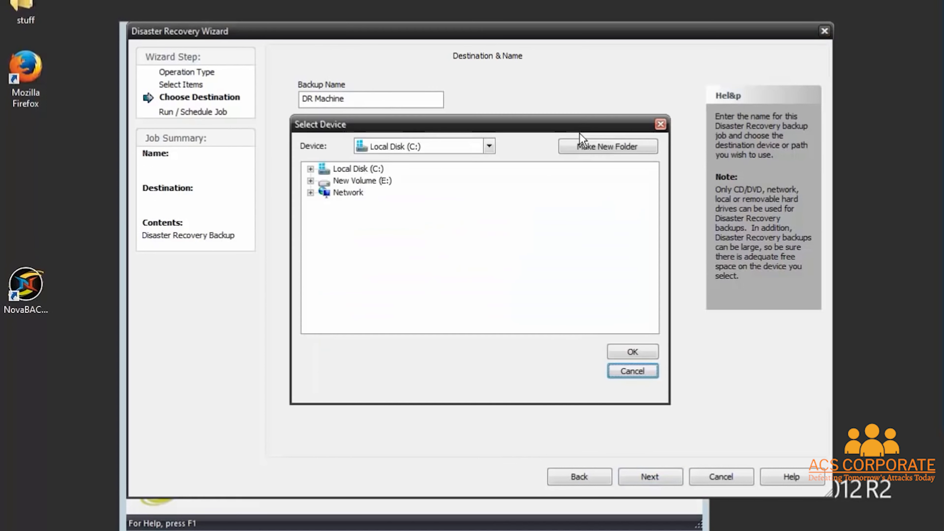
left_click(345, 181)
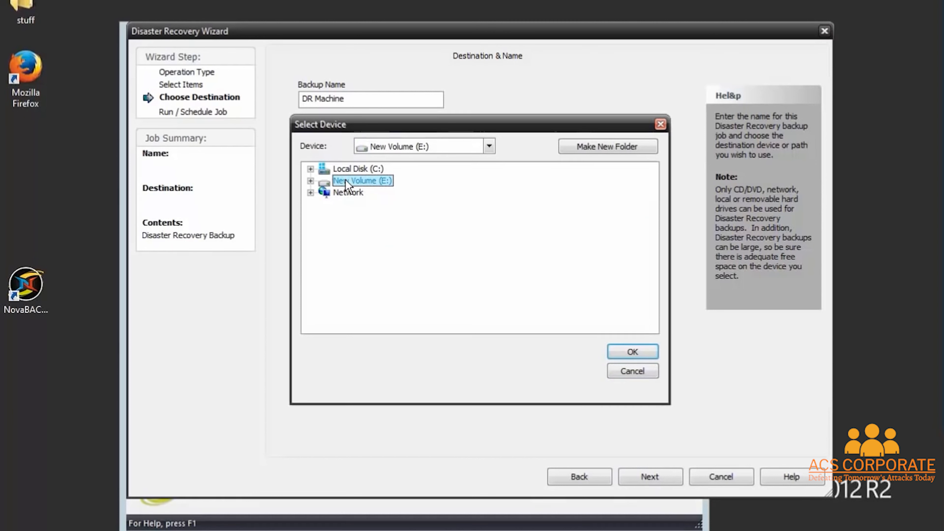
left_click(633, 351)
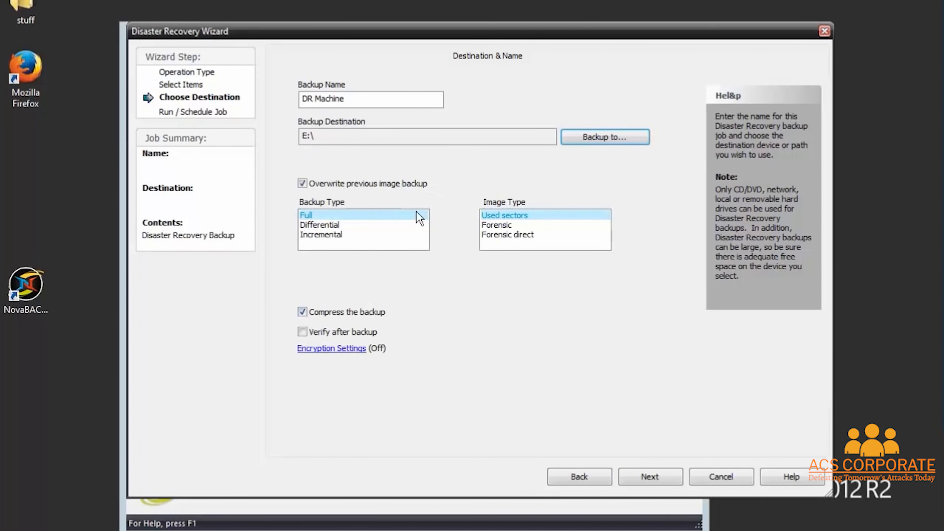
Step: Save the disaster recovery job under the name "DR Full" with a One Time schedule and finish the wizard
left_click(664, 476)
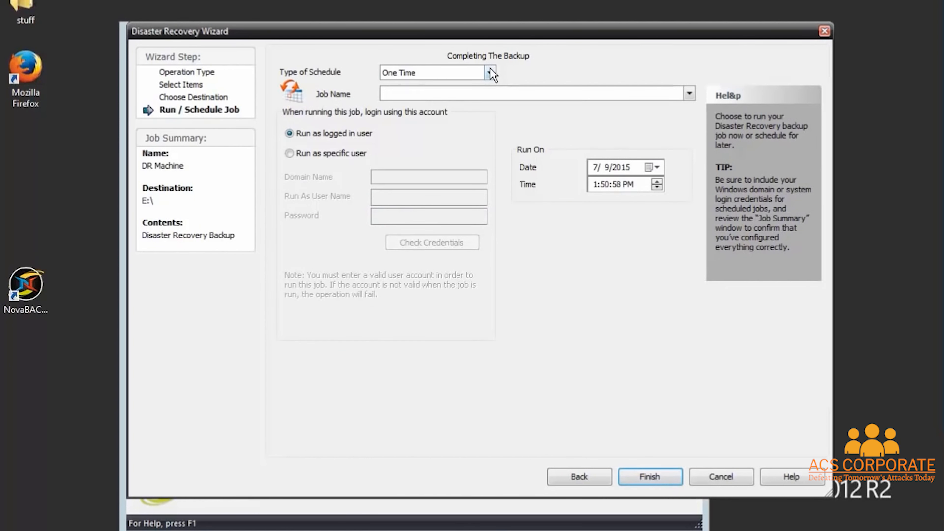
left_click(689, 95)
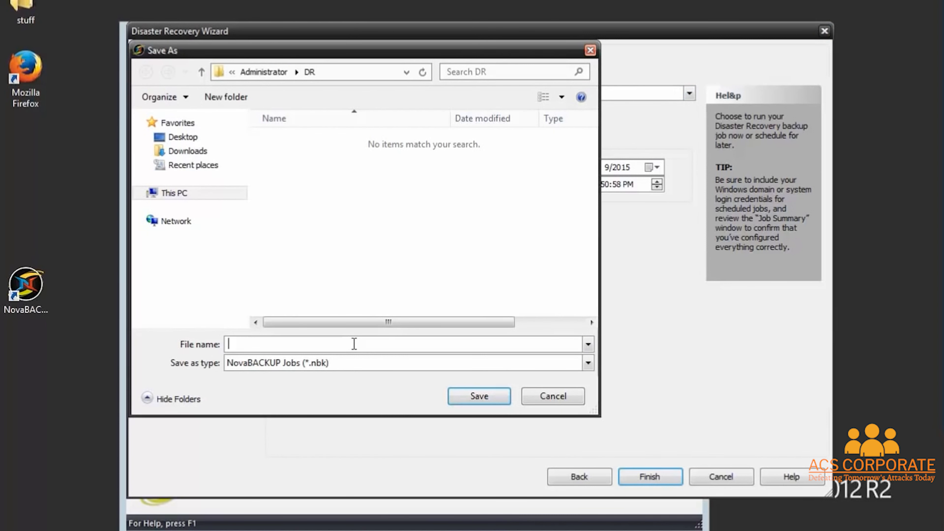
type("DR Full")
left_click(478, 396)
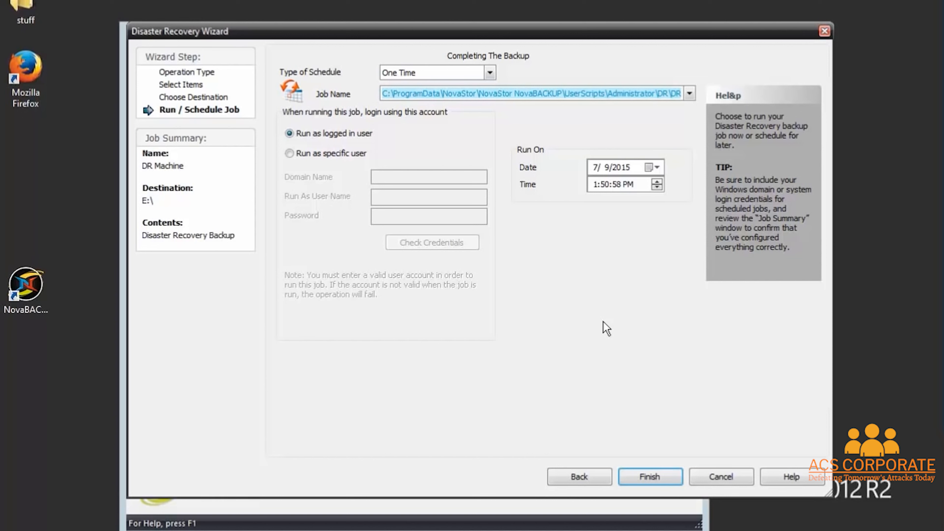
left_click(664, 479)
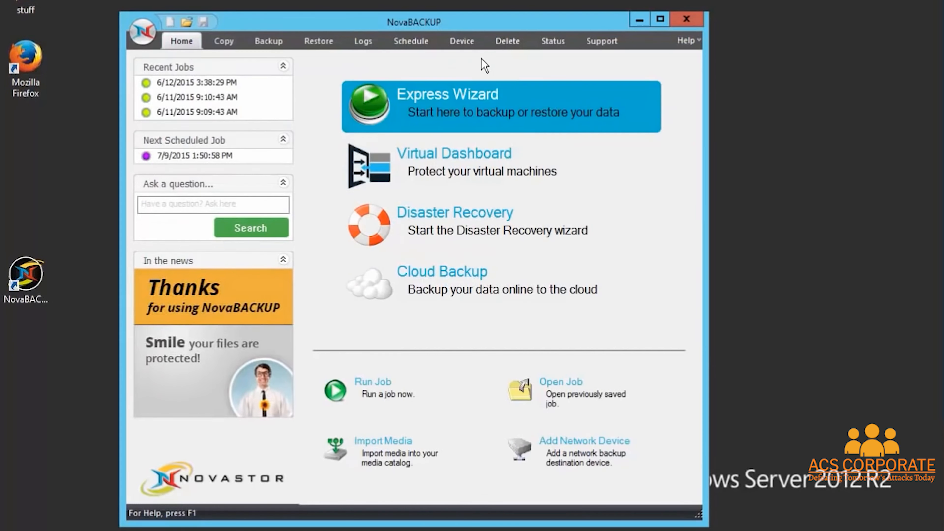
Step: Run the scheduled DR Full job immediately and confirm its execution
left_click(417, 43)
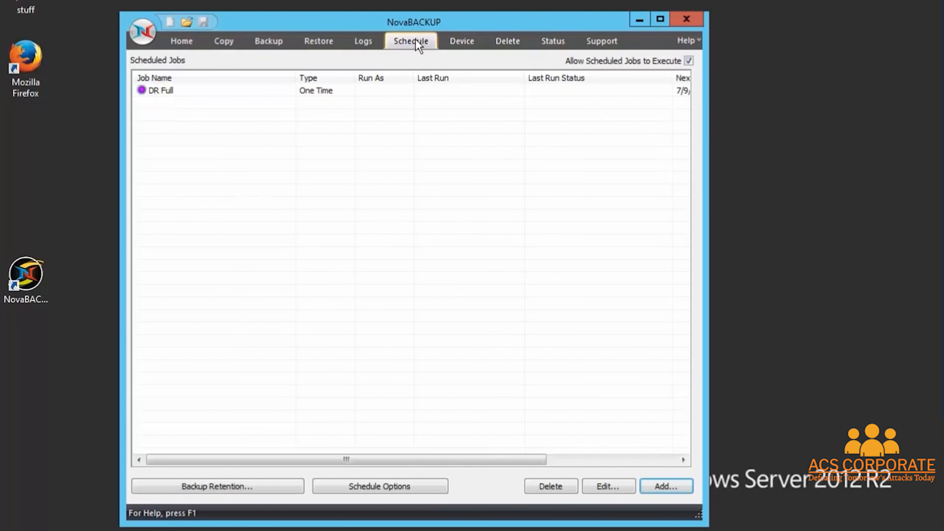
right_click(168, 92)
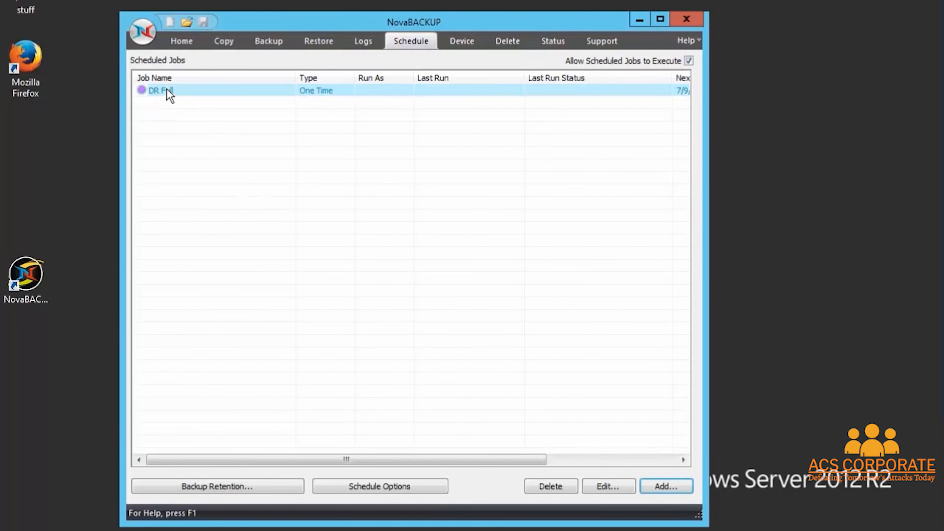
left_click(208, 153)
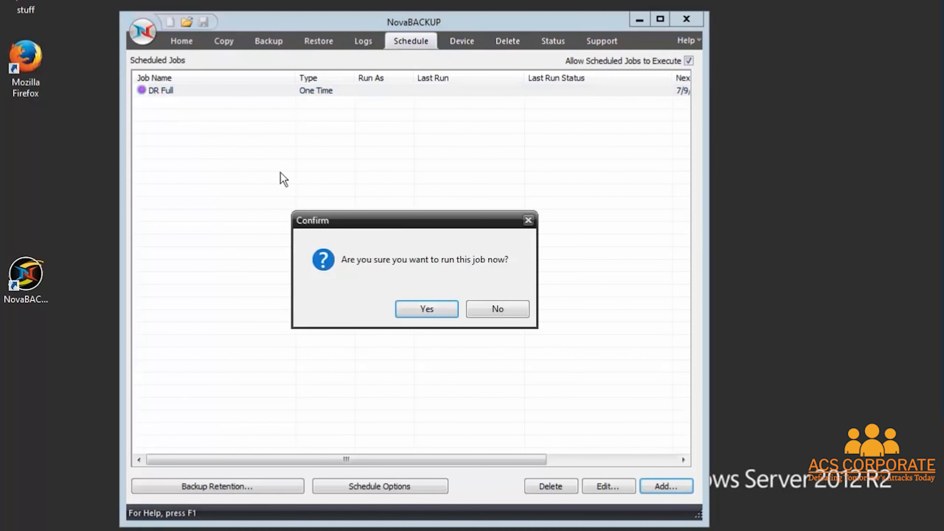
left_click(428, 308)
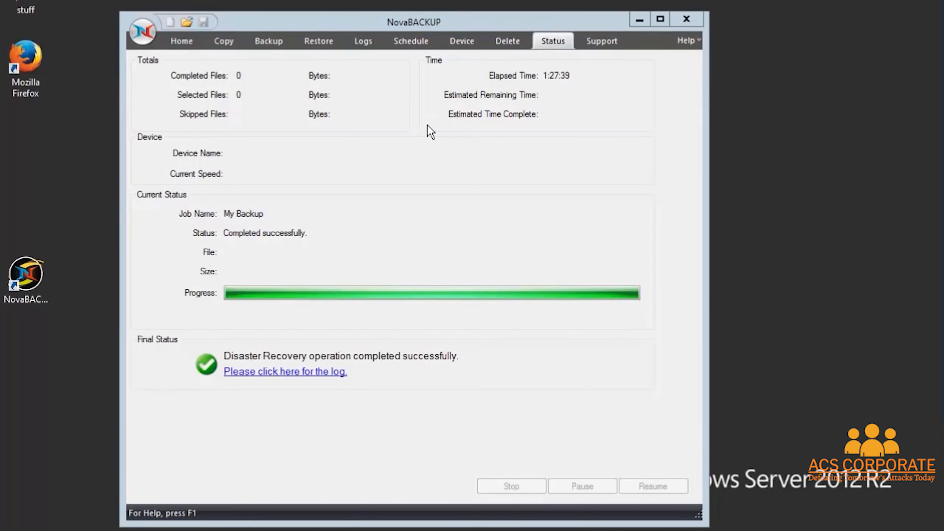
Step: Launch the Disaster Recovery Tool for backup, restore and boot CD creation from the Disaster Recovery wizard
left_click(183, 42)
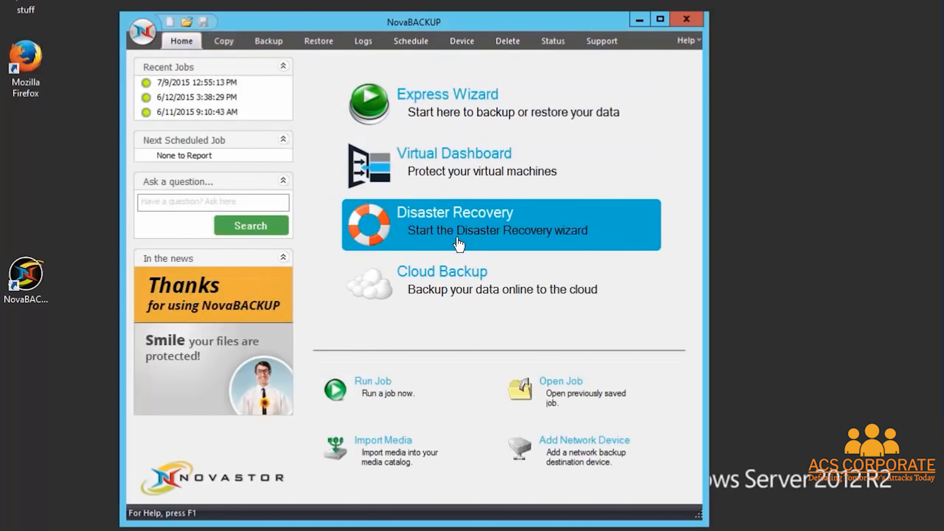
left_click(459, 238)
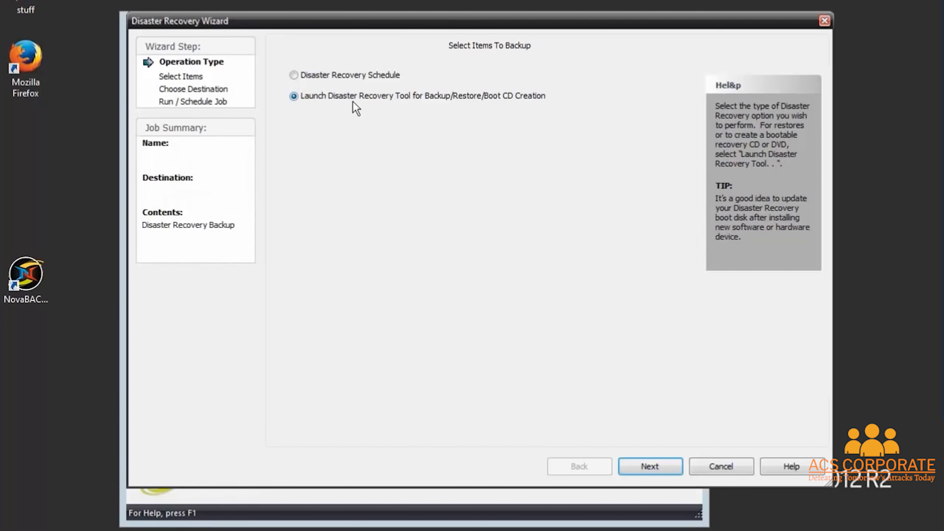
left_click(663, 471)
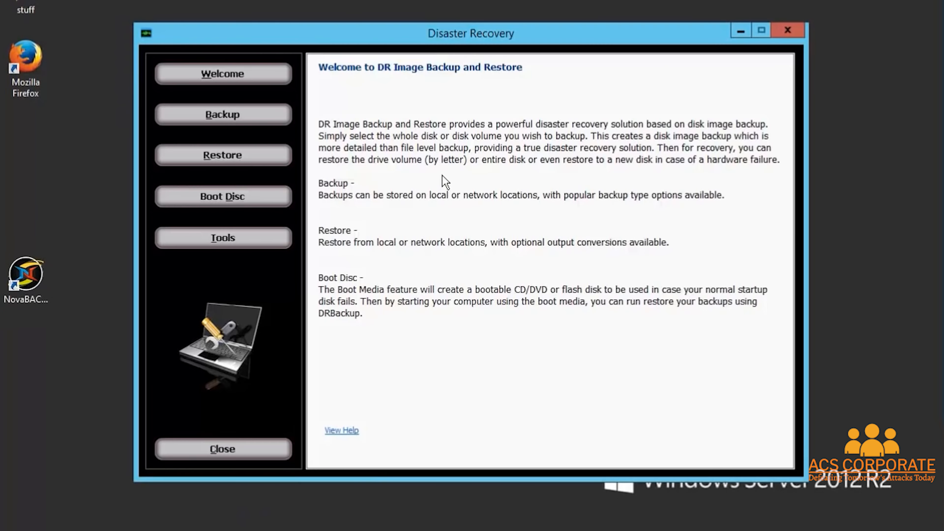
Step: Start an image restore and load the DR Machine backup image from New Volume (E:) as its source
left_click(223, 155)
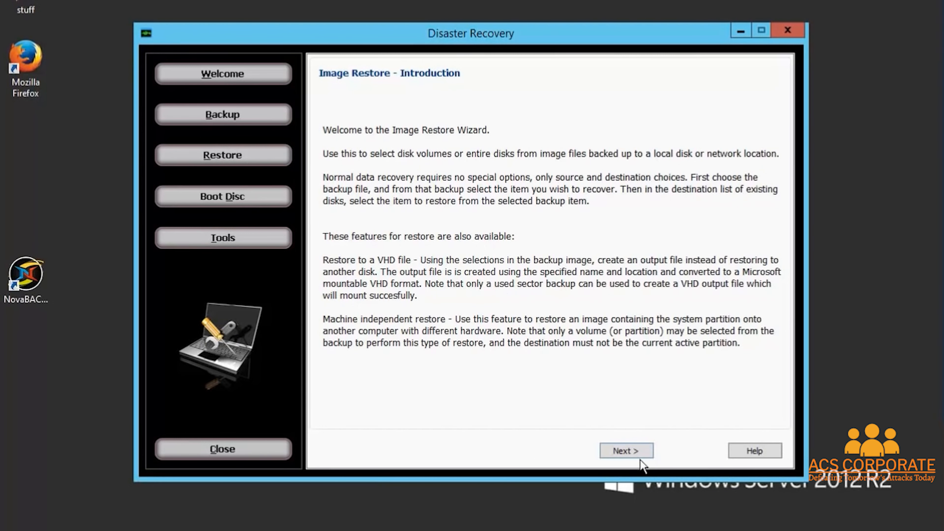
left_click(630, 450)
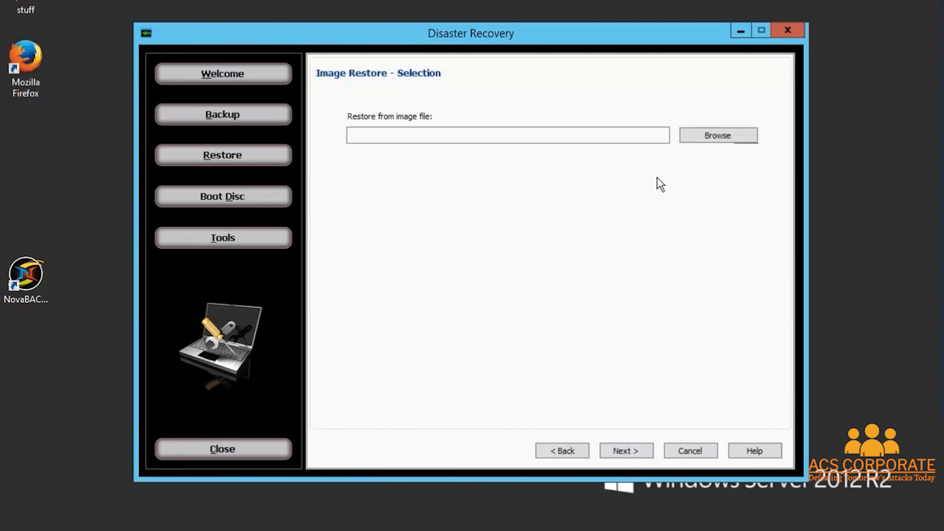
left_click(710, 136)
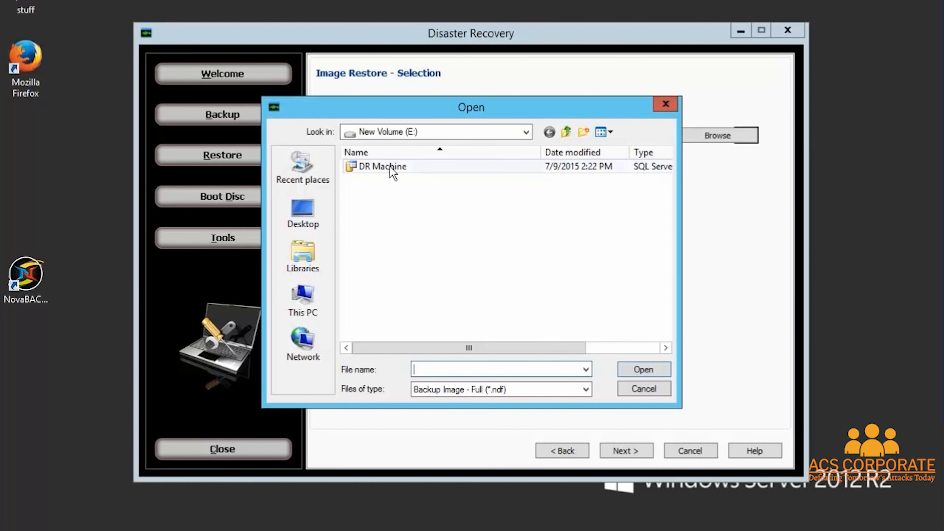
left_click(389, 169)
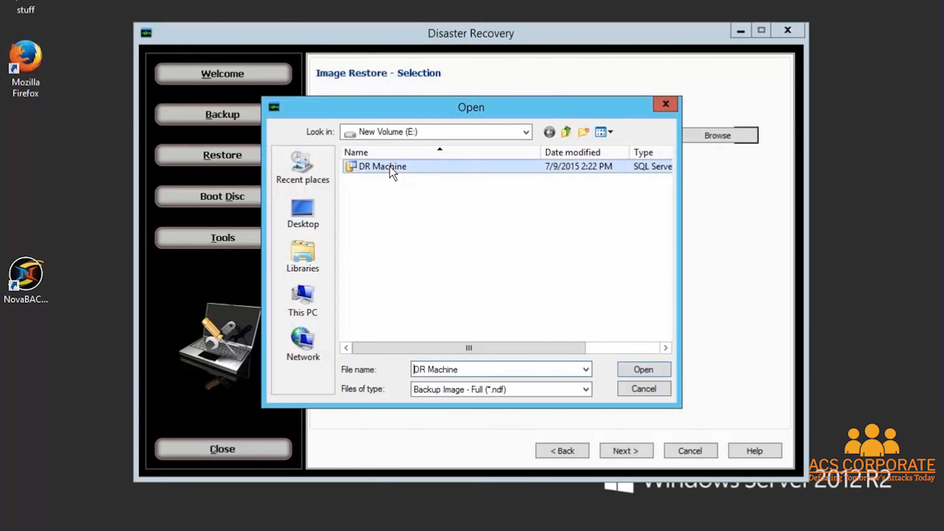
left_click(643, 371)
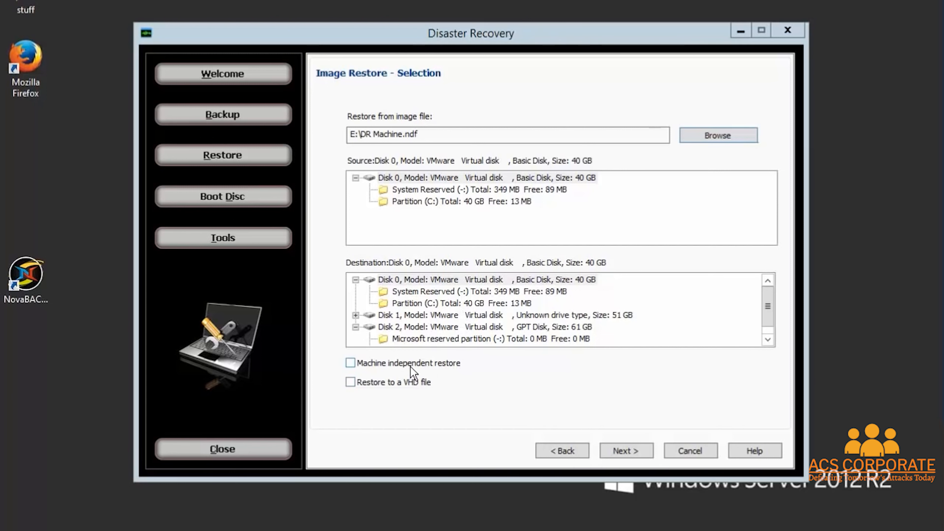
Step: Try the machine independent restore and VHD file restore options, including the VHD destination choice, and return to the restore introduction
left_click(350, 363)
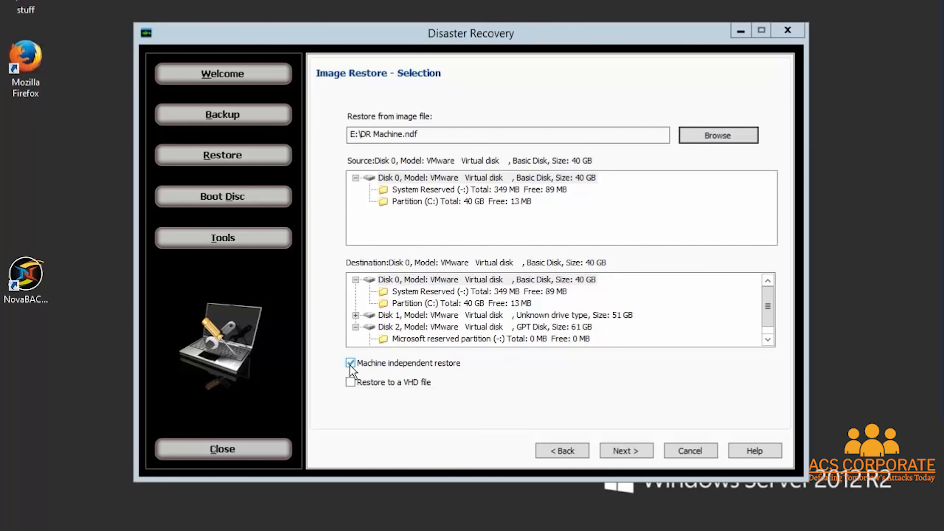
left_click(350, 365)
left_click(350, 383)
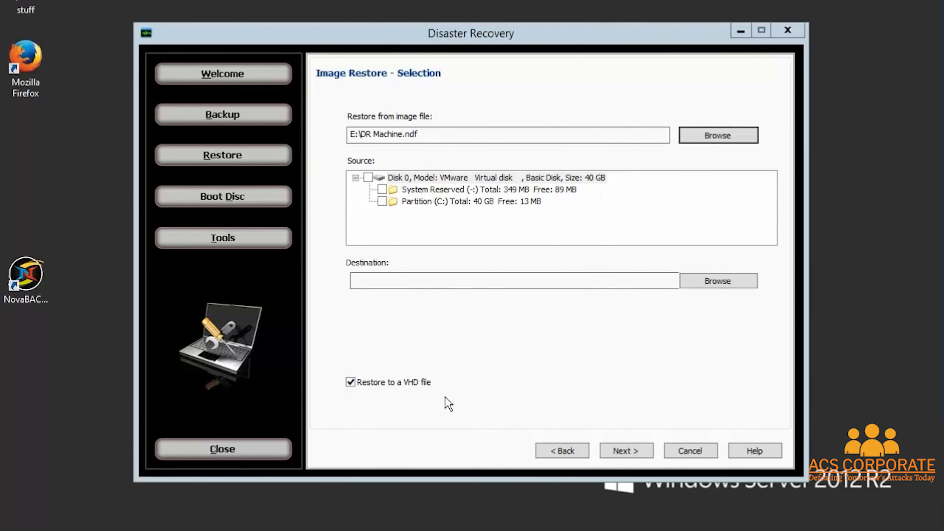
left_click(714, 283)
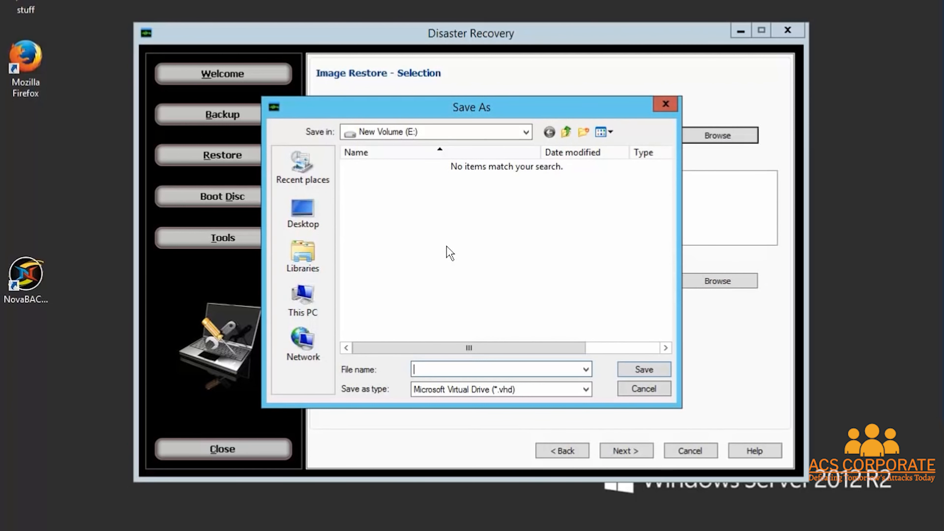
left_click(648, 391)
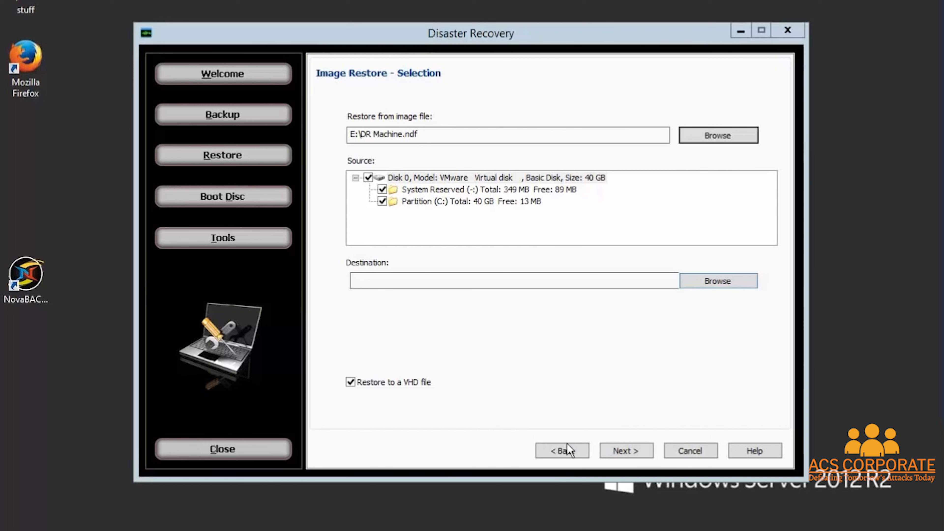
left_click(562, 451)
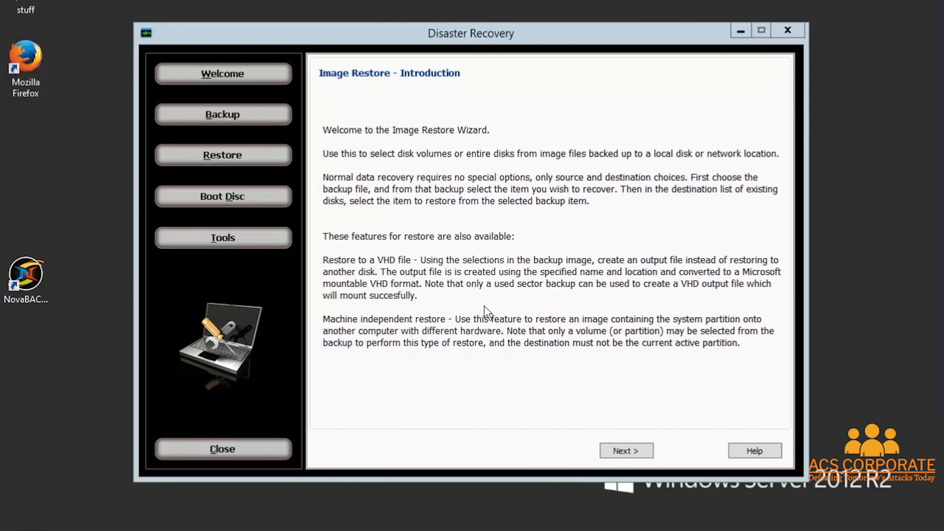
Step: Choose the tool for mounting a backup image volume to a drive letter and load DR Machine from New Volume (E:) as source
left_click(210, 235)
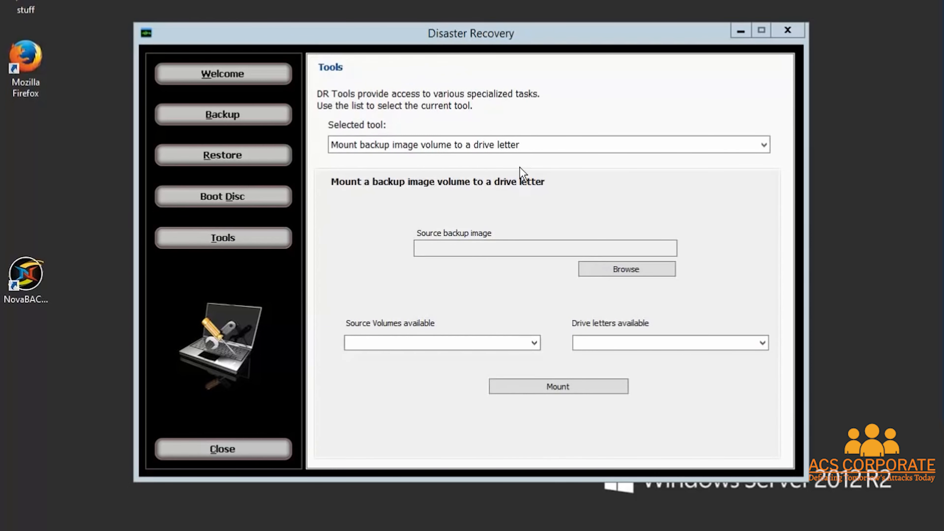
left_click(484, 149)
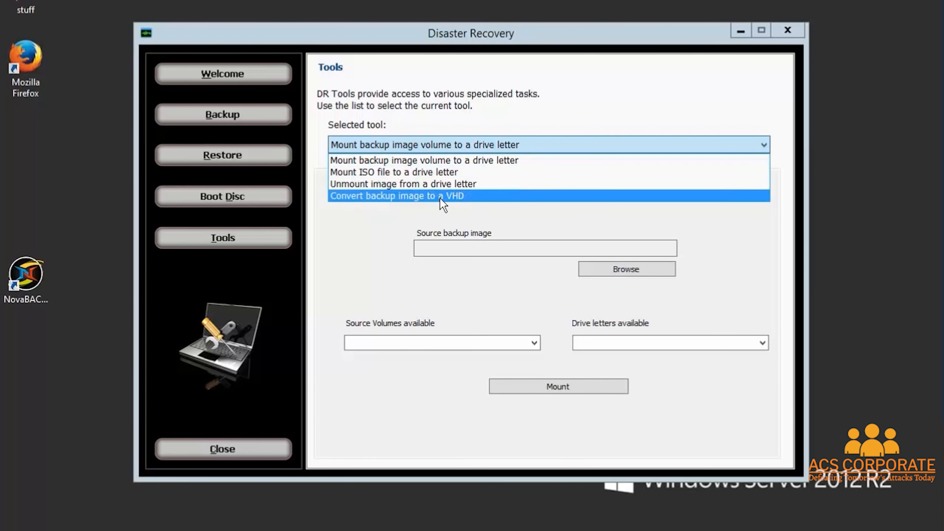
left_click(452, 160)
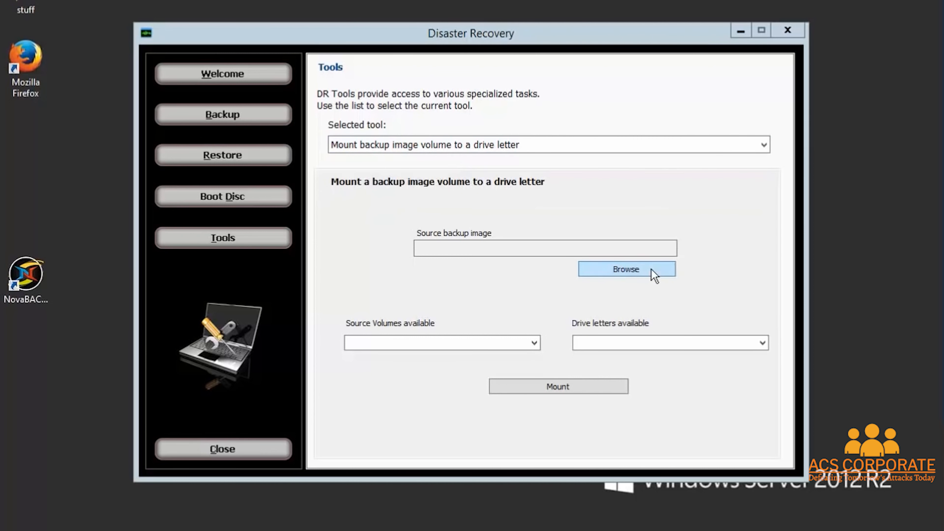
left_click(638, 269)
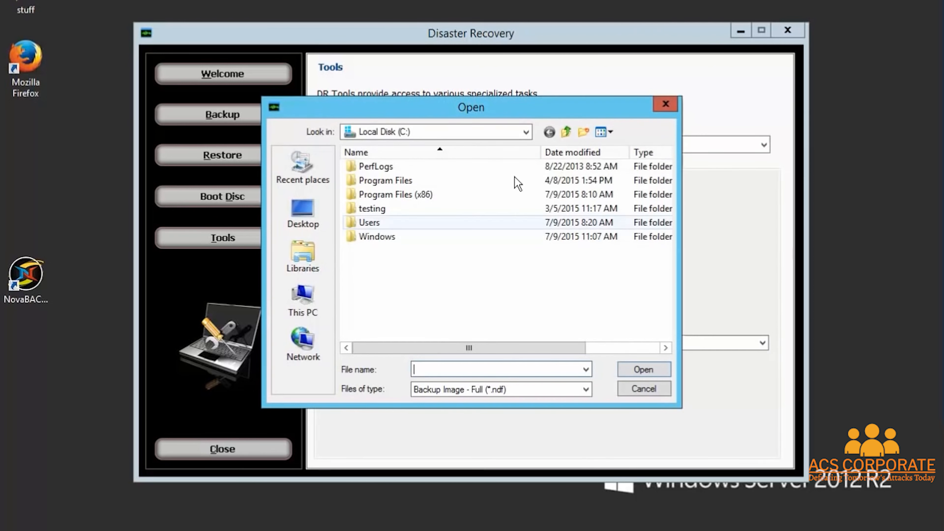
left_click(526, 132)
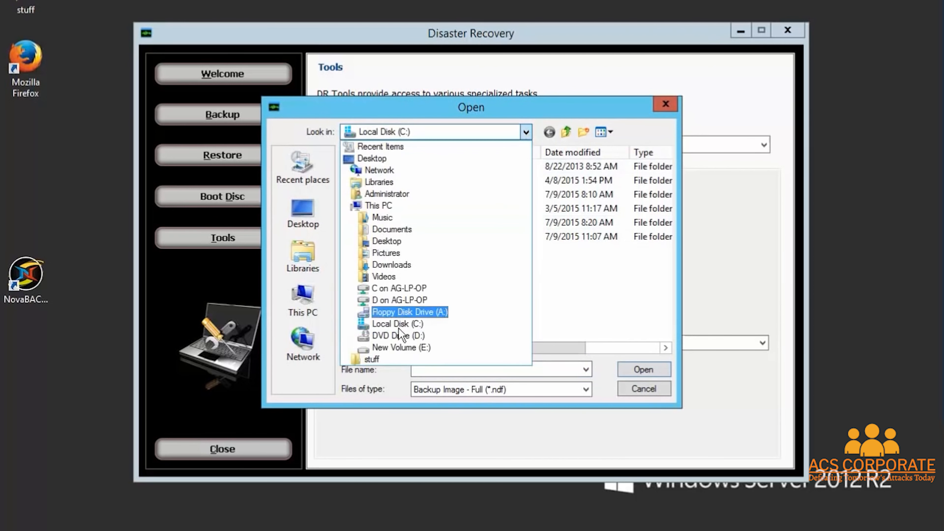
left_click(401, 347)
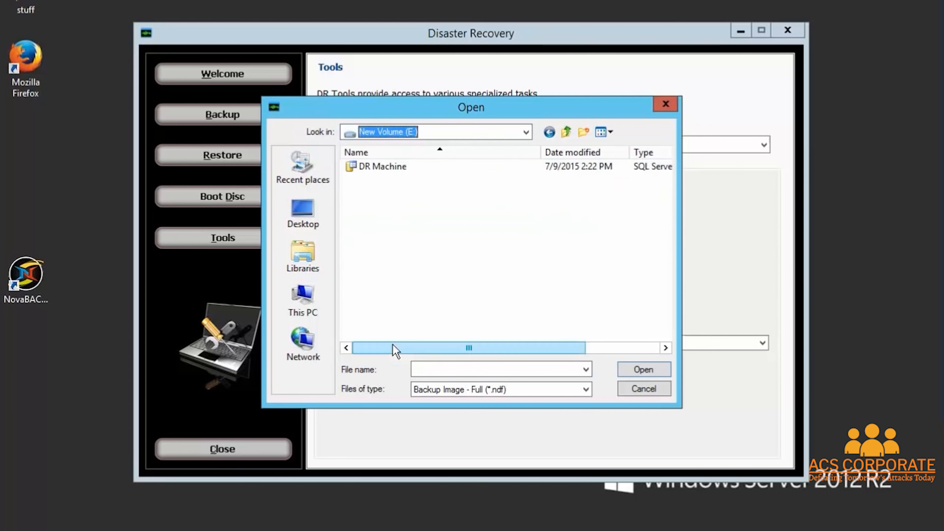
left_click(377, 168)
left_click(643, 372)
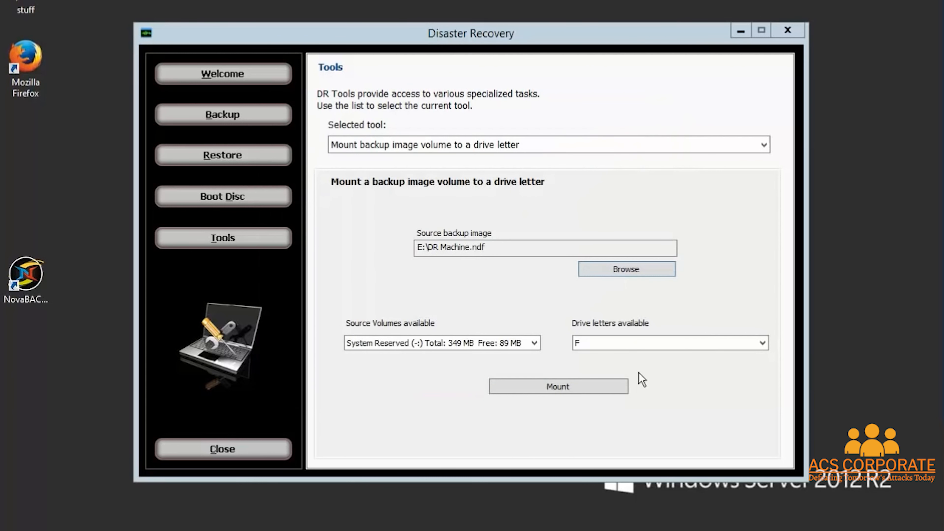
Step: Mount the backup image's Partition (C:) volume to drive letter F
left_click(536, 348)
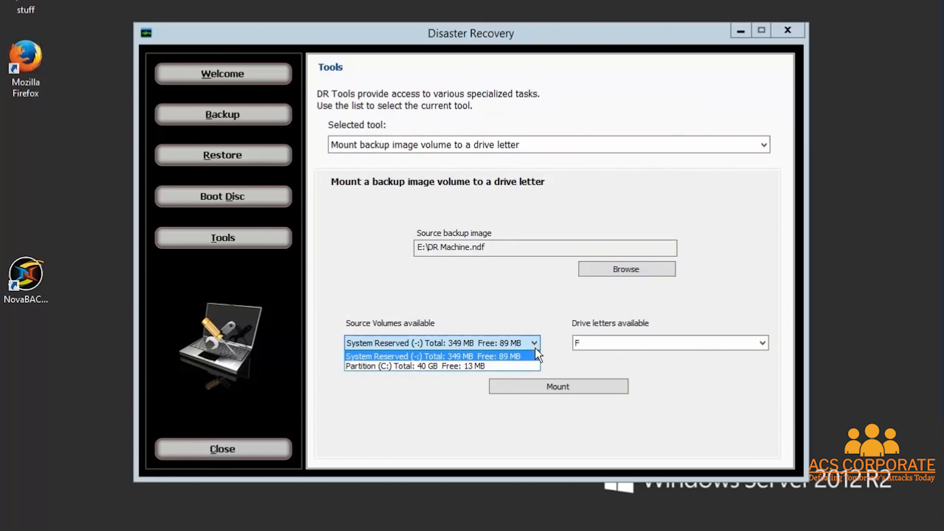
left_click(480, 365)
left_click(550, 387)
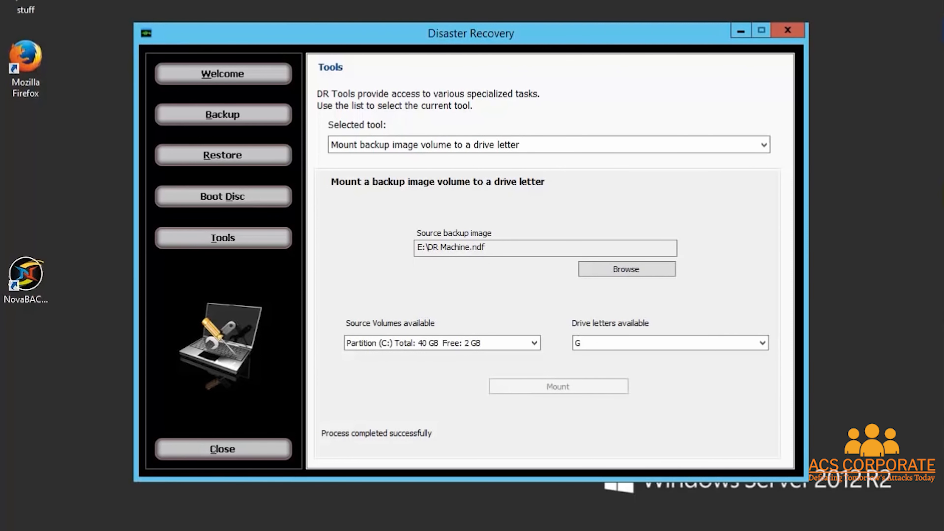
Step: Examine the contents of the mounted Local Disk (F:) in File Explorer and open Local Disk (C:) for comparison
key("super+e")
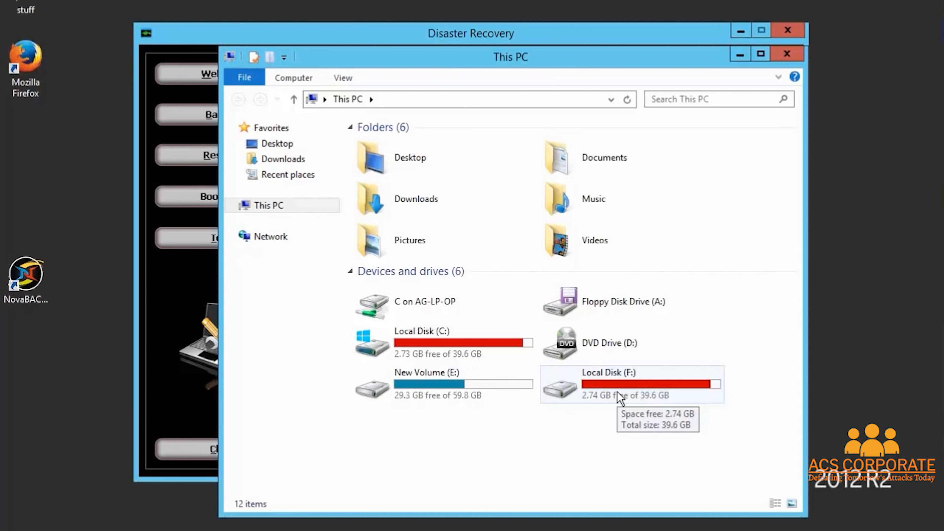
double_click(618, 395)
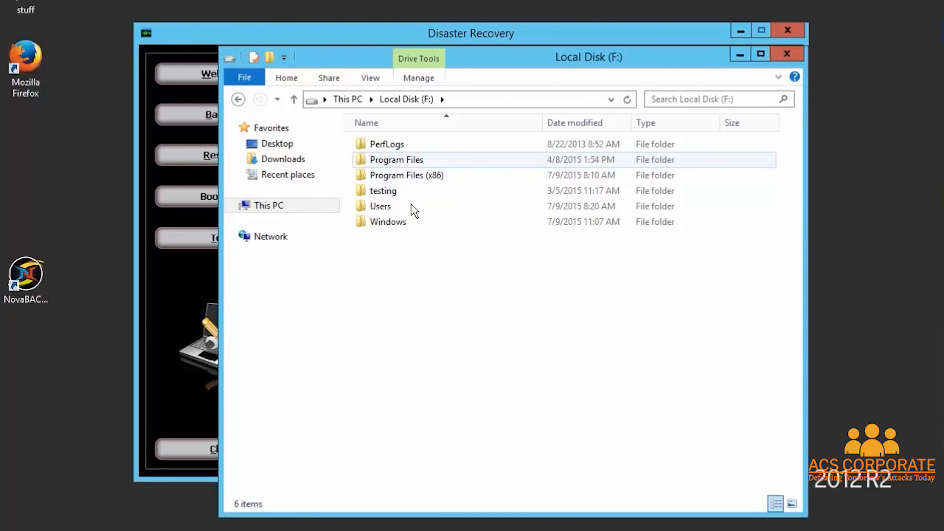
left_click(277, 207)
double_click(468, 352)
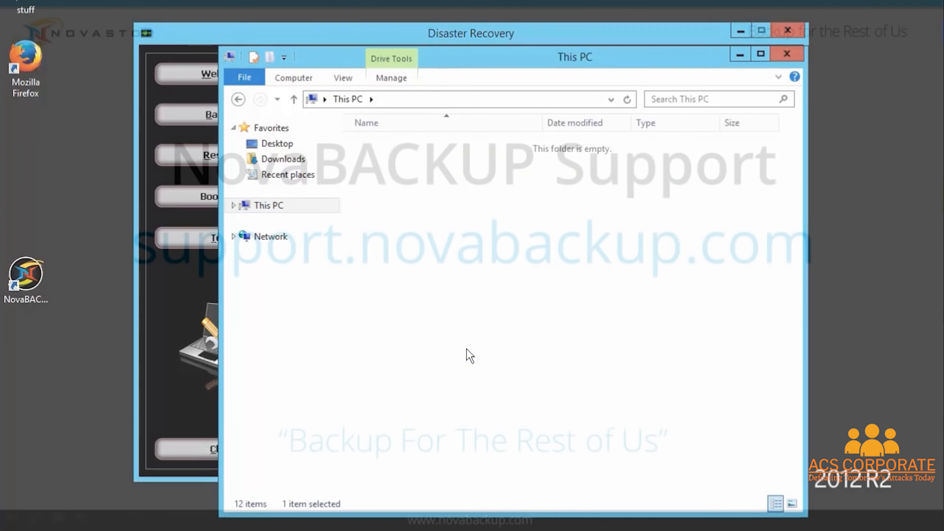